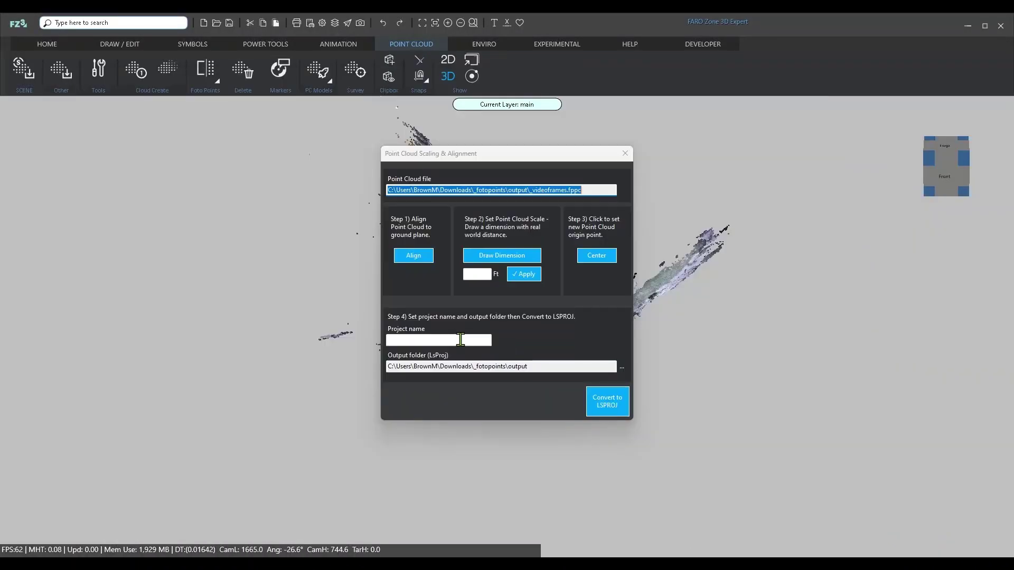
# - In the Point Cloud Merge and Align Tool, load Valpo PD.lsproj as the secondary cloud
pyautogui.moveTo(536, 160); pyautogui.dragTo(812, 180)
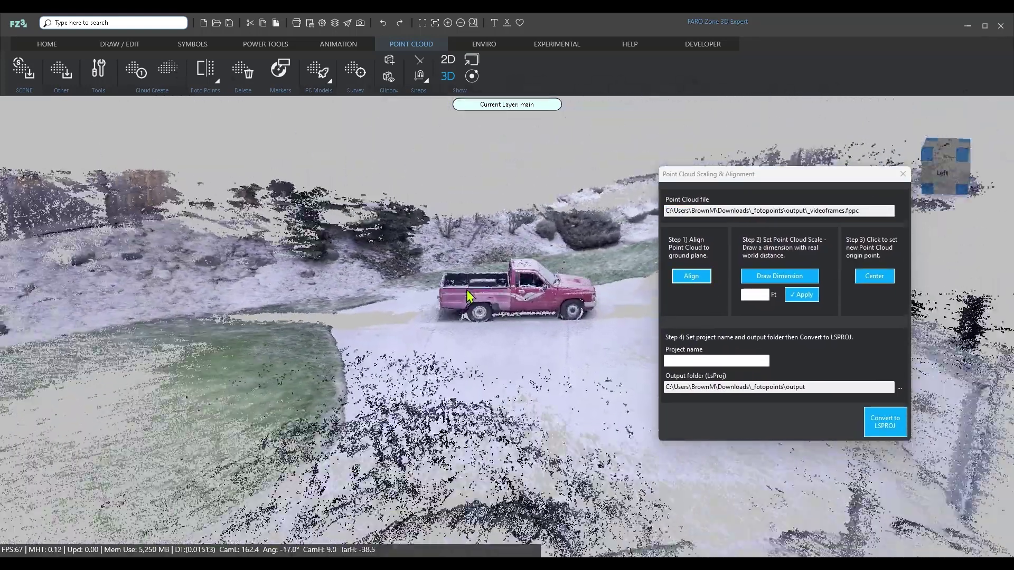
pyautogui.moveTo(469, 296); pyautogui.dragTo(497, 300)
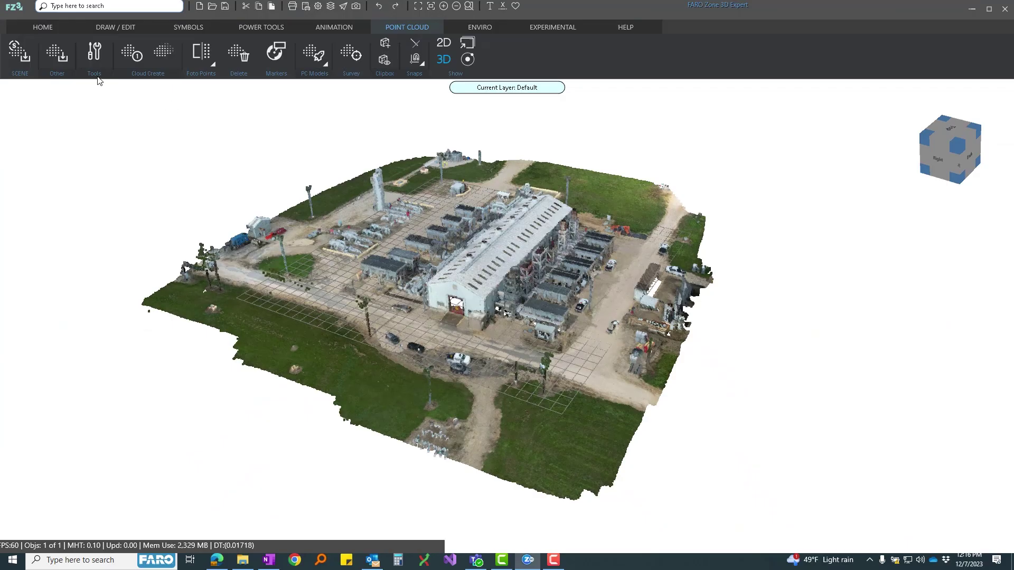
pyautogui.click(164, 51)
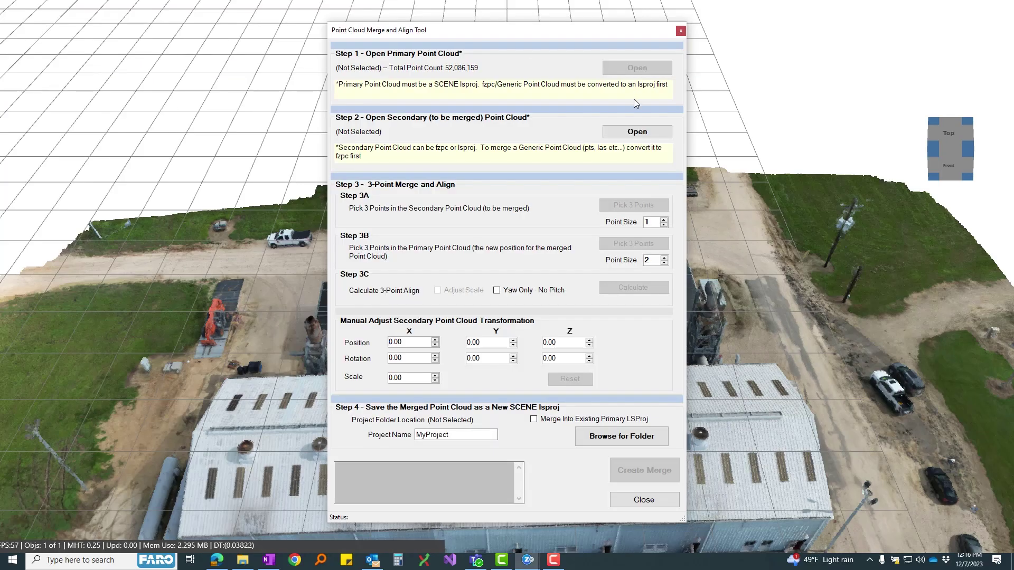
pyautogui.click(637, 132)
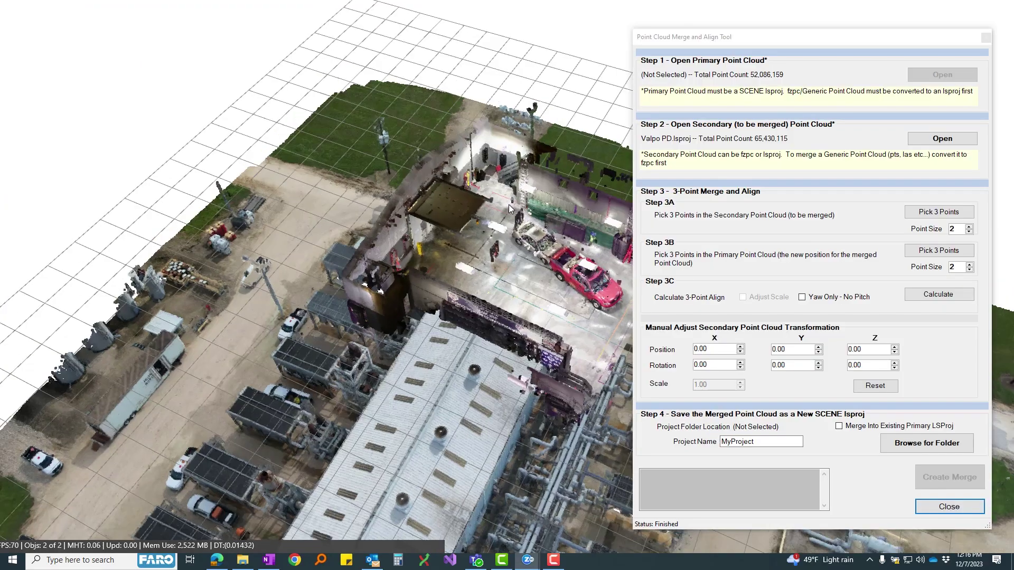
pyautogui.moveTo(508, 204); pyautogui.dragTo(736, 205)
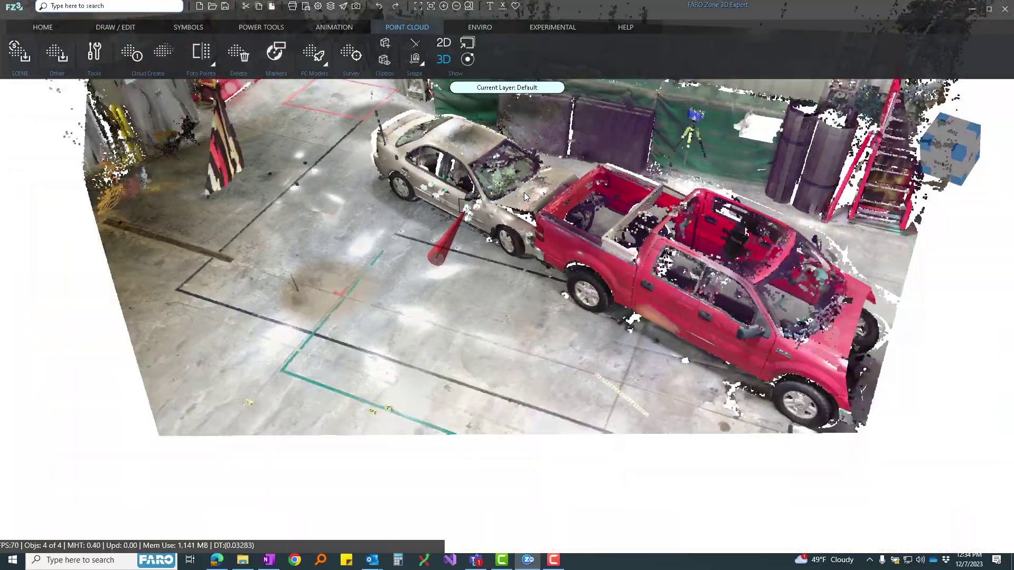
pyautogui.scroll(-10, 525, 195)
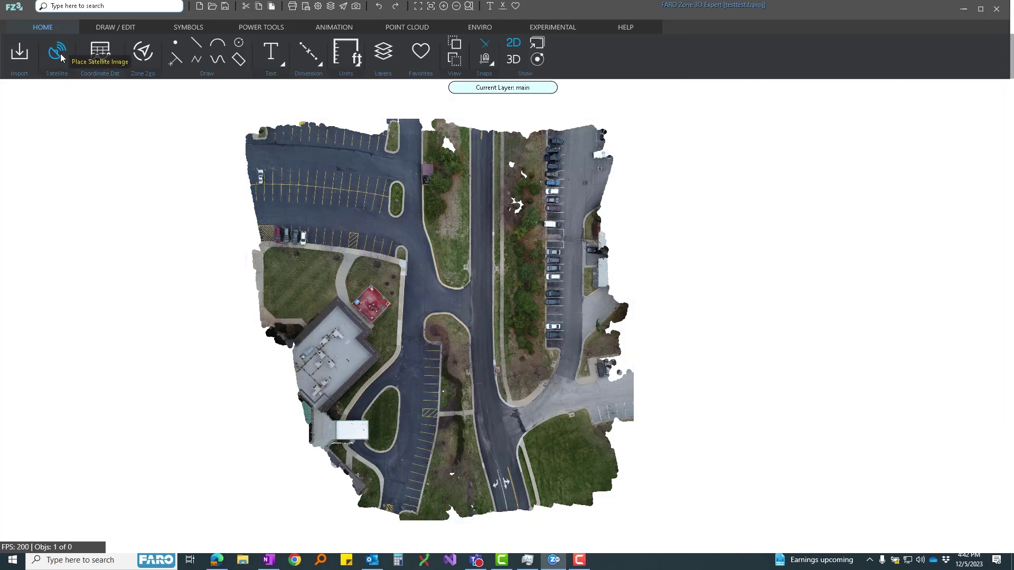
# - Capture Google satellite imagery around the site's drone orthophoto
pyautogui.click(59, 55)
pyautogui.moveTo(241, 106); pyautogui.dragTo(563, 155)
pyautogui.click(885, 300)
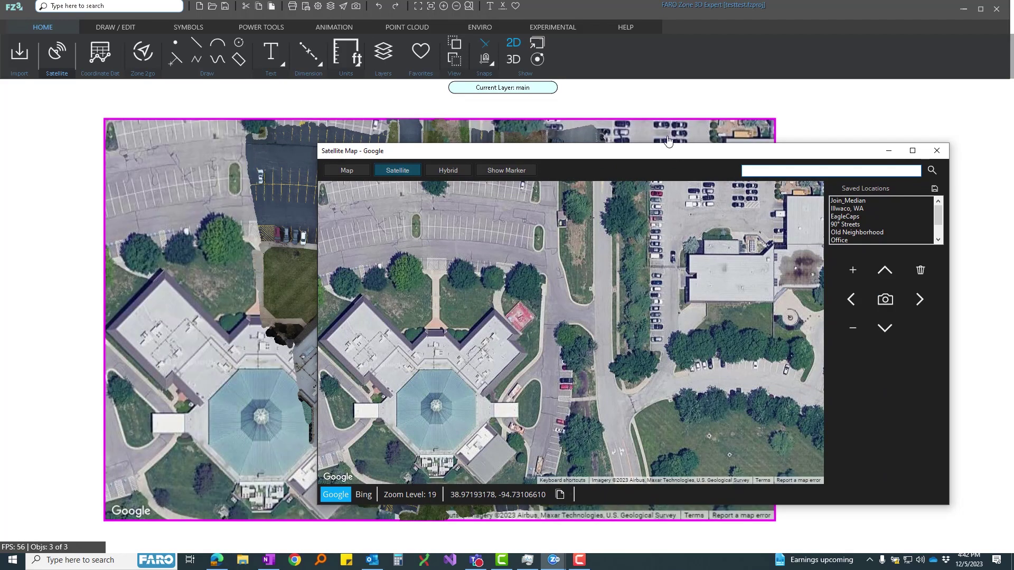
pyautogui.scroll(-5, 623, 122)
pyautogui.scroll(2, 279, 158)
# - Shift the satellite map one screen south to extend the captured imagery
pyautogui.moveTo(615, 154); pyautogui.dragTo(681, 141)
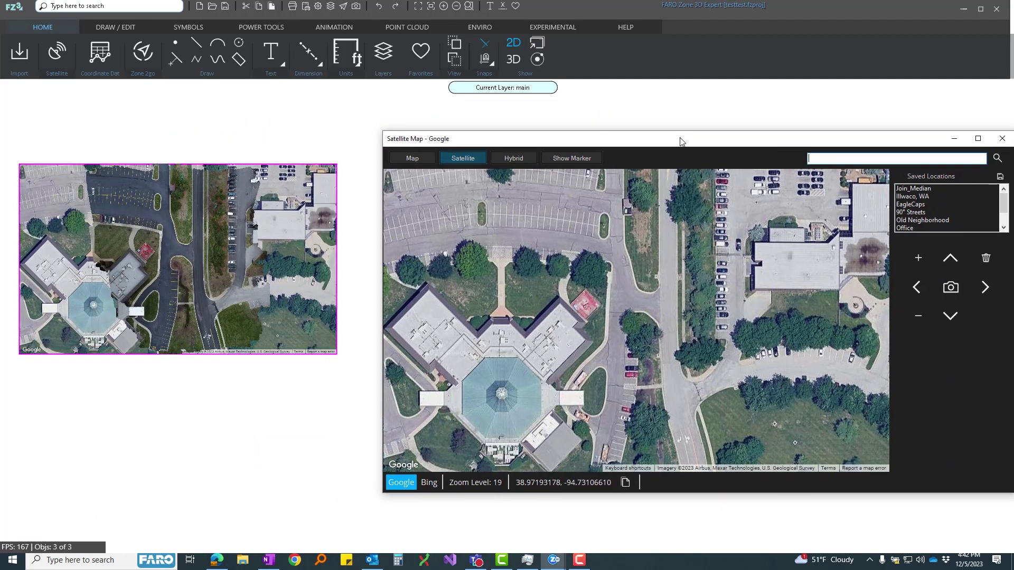
pyautogui.scroll(6, 94, 250)
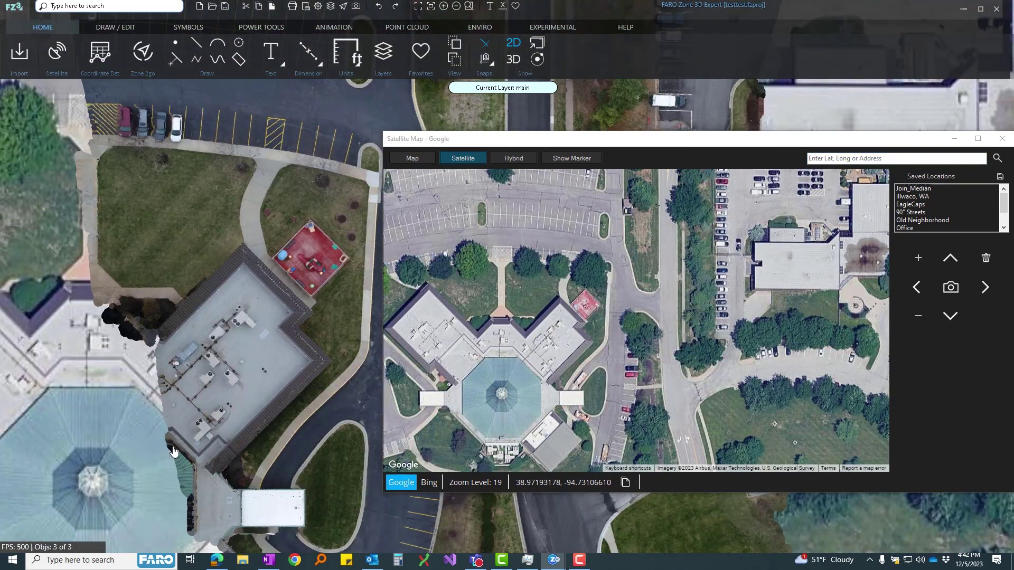
pyautogui.scroll(-3, 119, 165)
pyautogui.scroll(2, 167, 241)
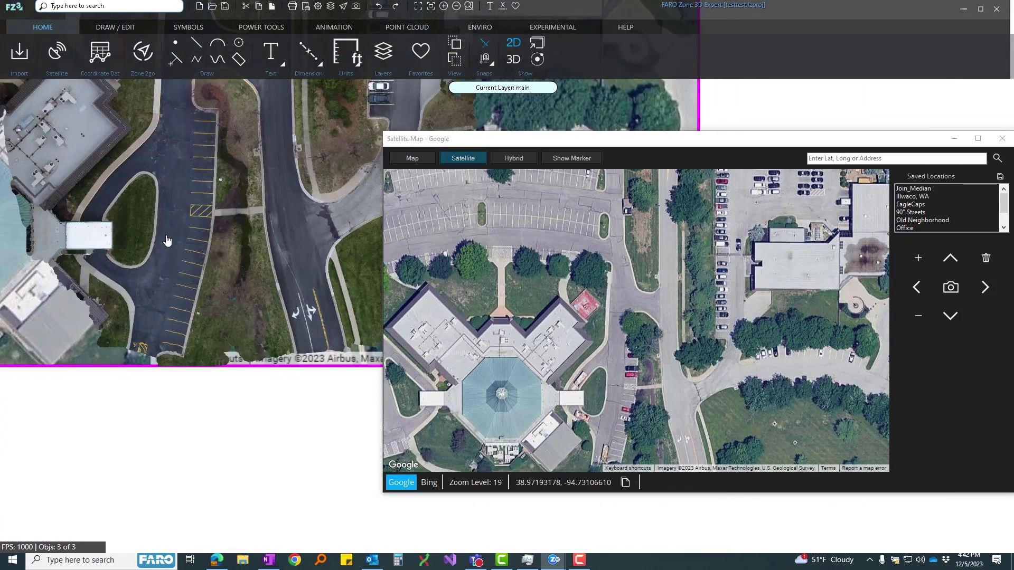
pyautogui.scroll(-6, 167, 241)
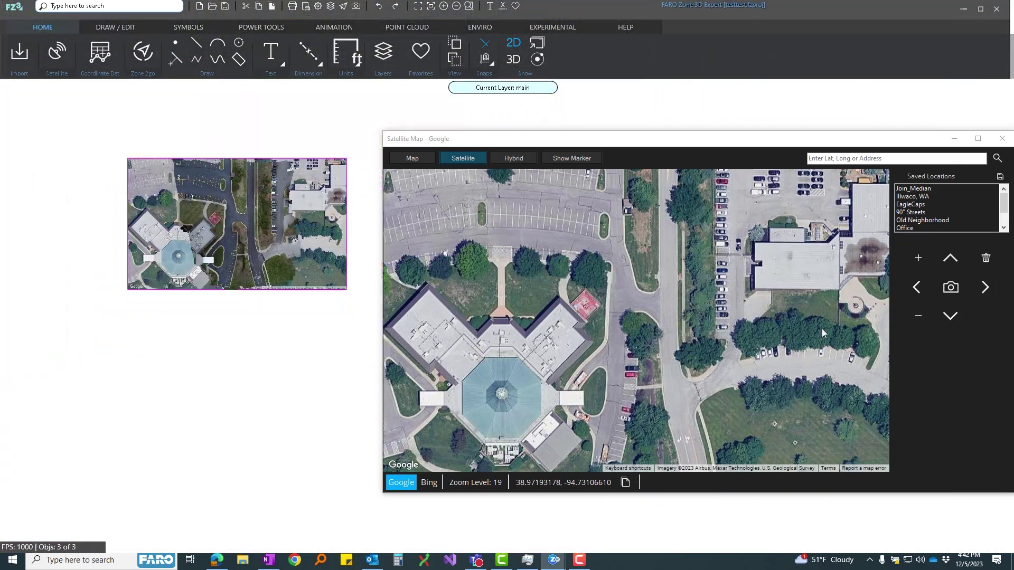
pyautogui.click(949, 315)
pyautogui.scroll(8, 273, 260)
pyautogui.scroll(-6, 285, 294)
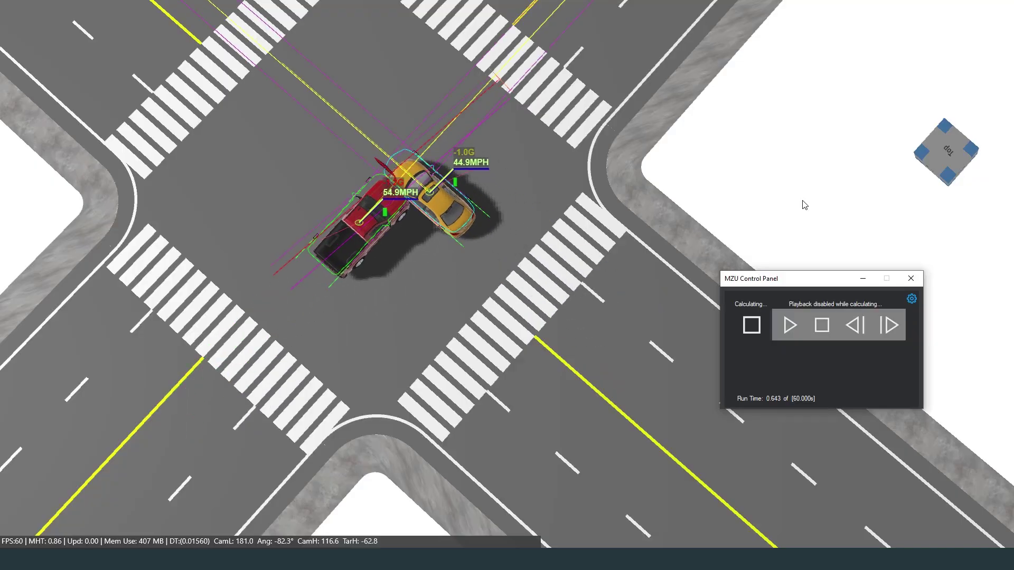
# - Zoom in on the red pickup and yellow car colliding in the intersection
pyautogui.scroll(5, 413, 153)
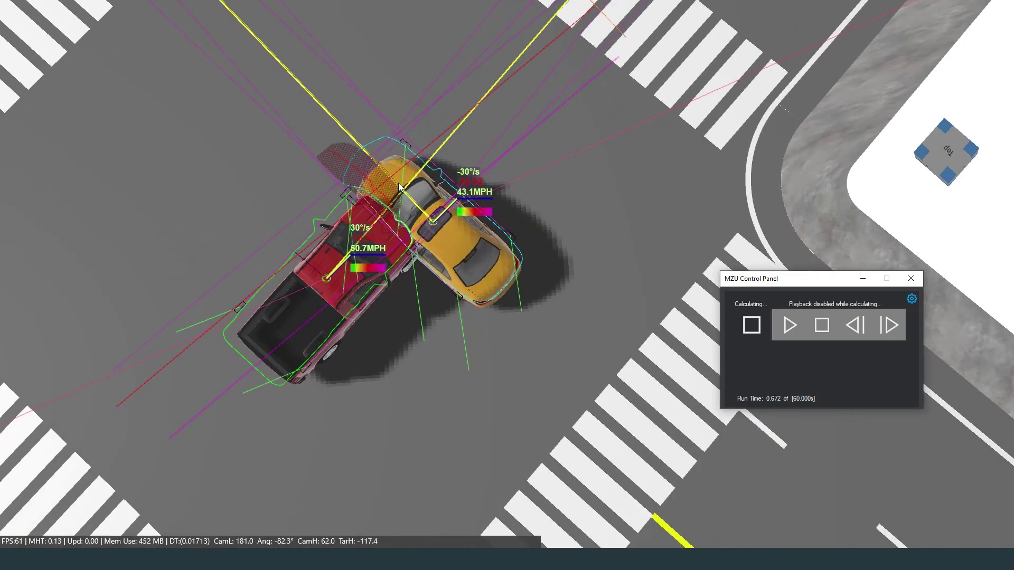
pyautogui.scroll(3, 355, 185)
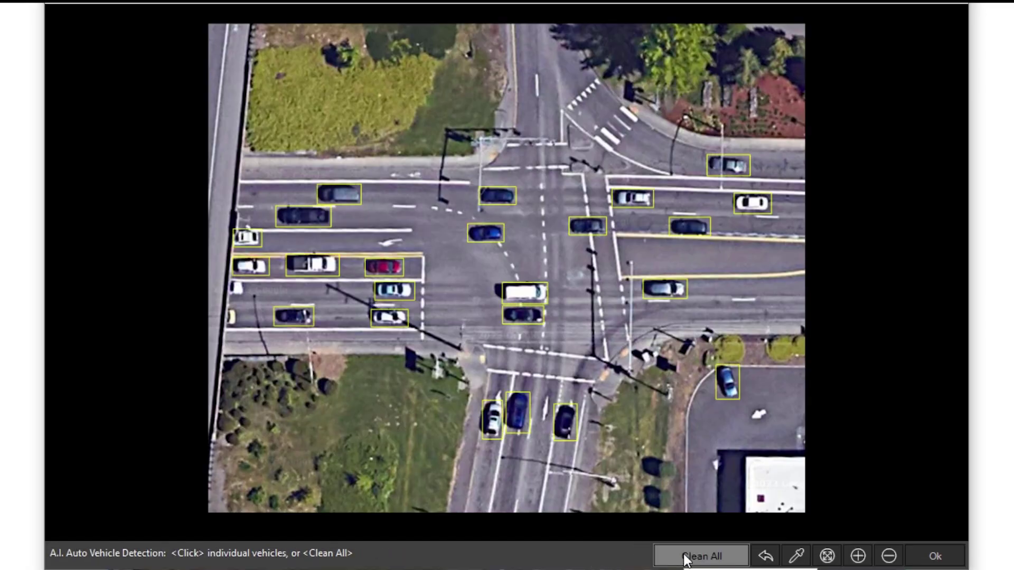
# - Erase all A.I.-detected vehicles from the aerial photo with Clean All
pyautogui.click(683, 554)
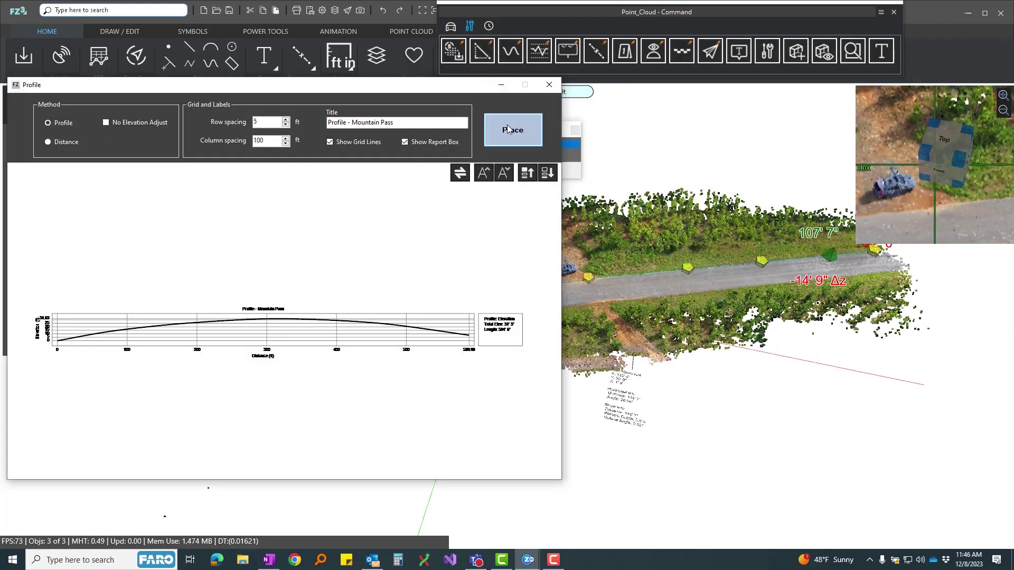
# - Drop a barricade and a traffic barrel model onto the scanned road beside the car
pyautogui.click(508, 129)
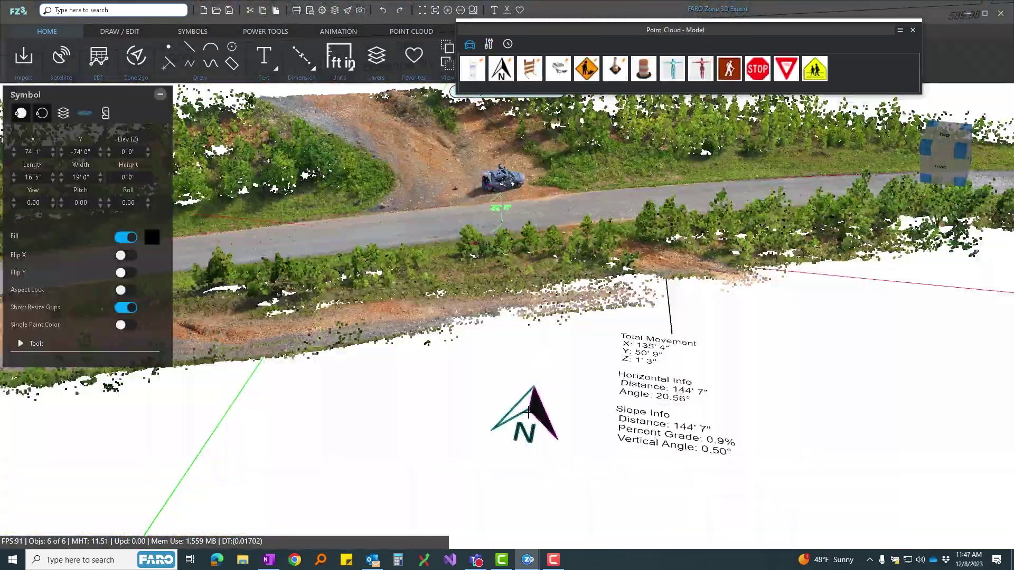
pyautogui.click(843, 418)
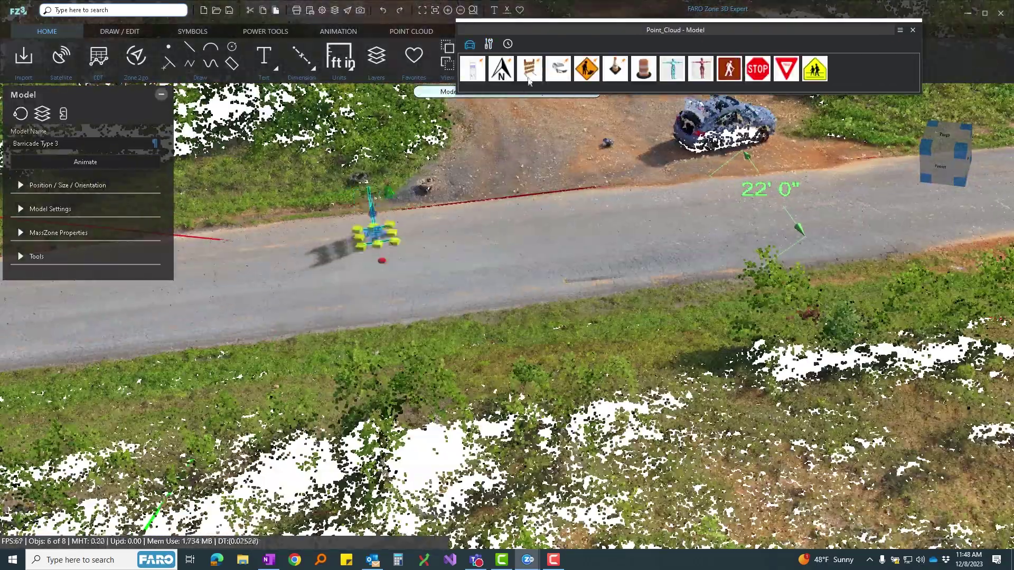
pyautogui.moveTo(528, 80); pyautogui.dragTo(393, 310)
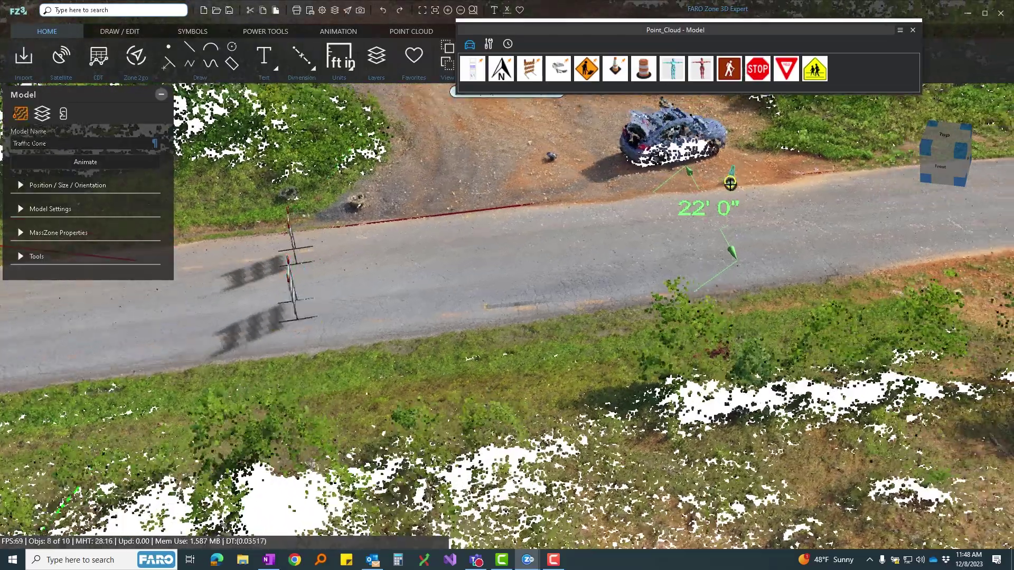
pyautogui.click(617, 194)
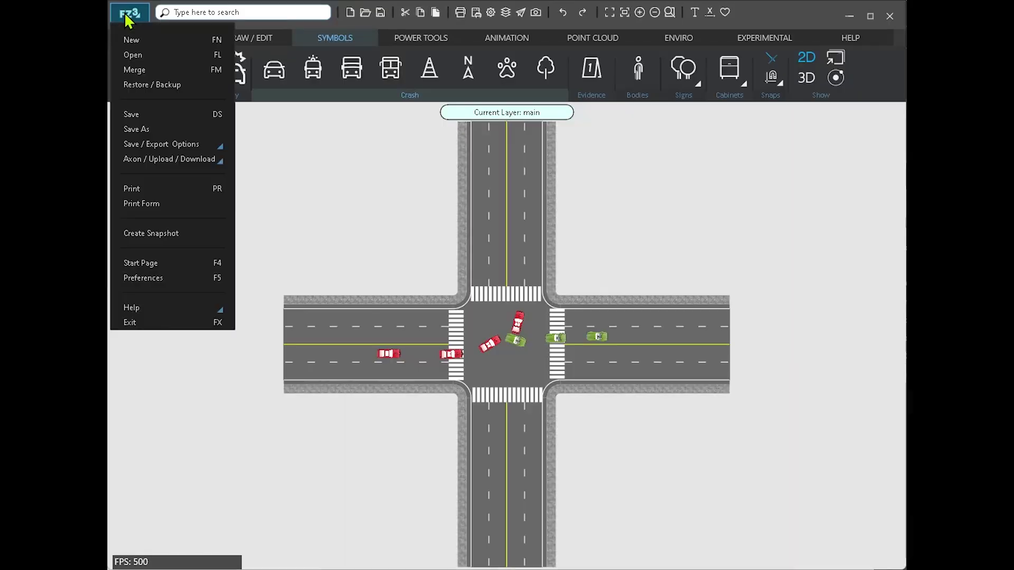
# - Upload the drawing to Axon as Accident in the Training Demo category
pyautogui.click(185, 159)
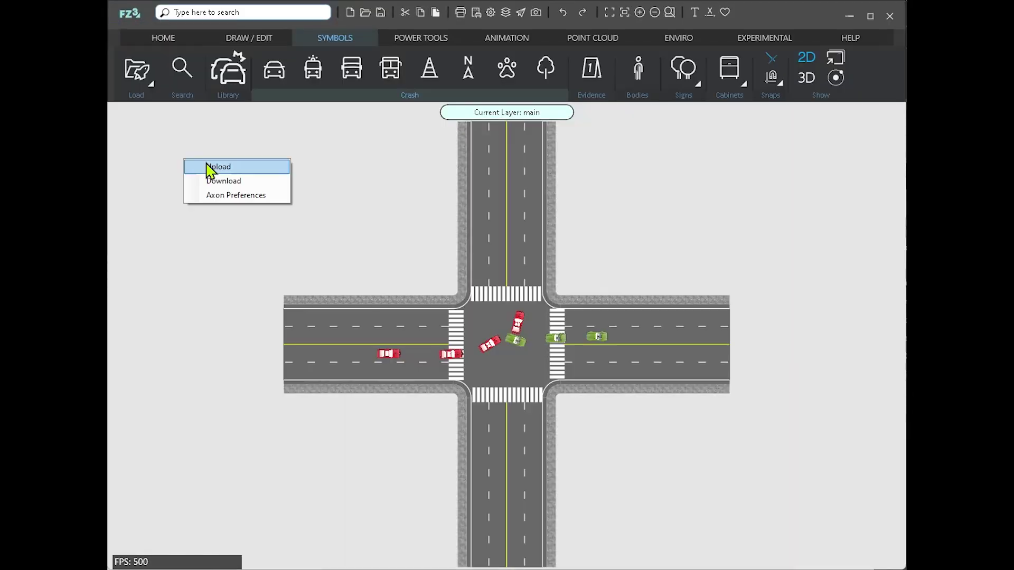
pyautogui.click(211, 165)
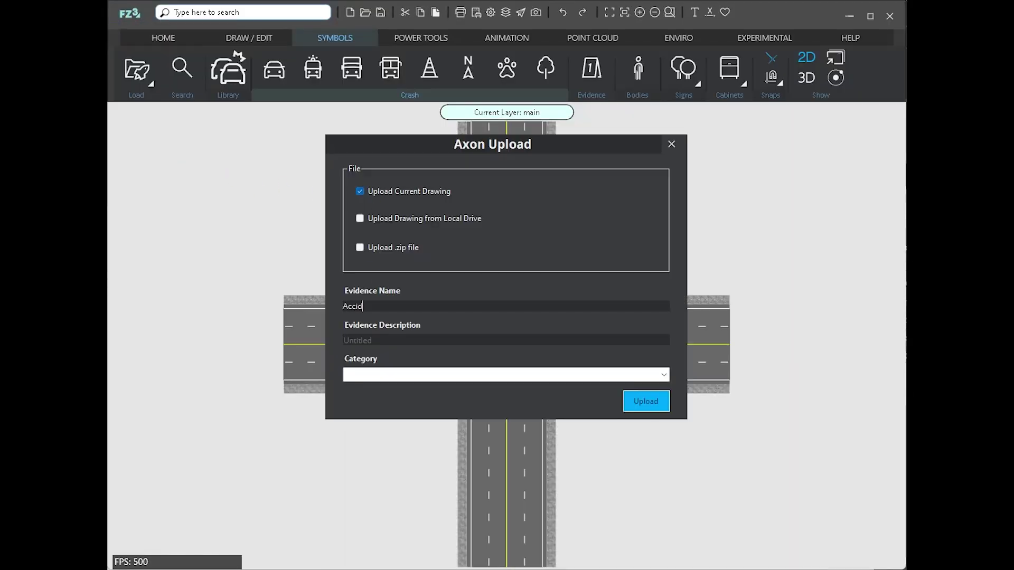
pyautogui.click(663, 375)
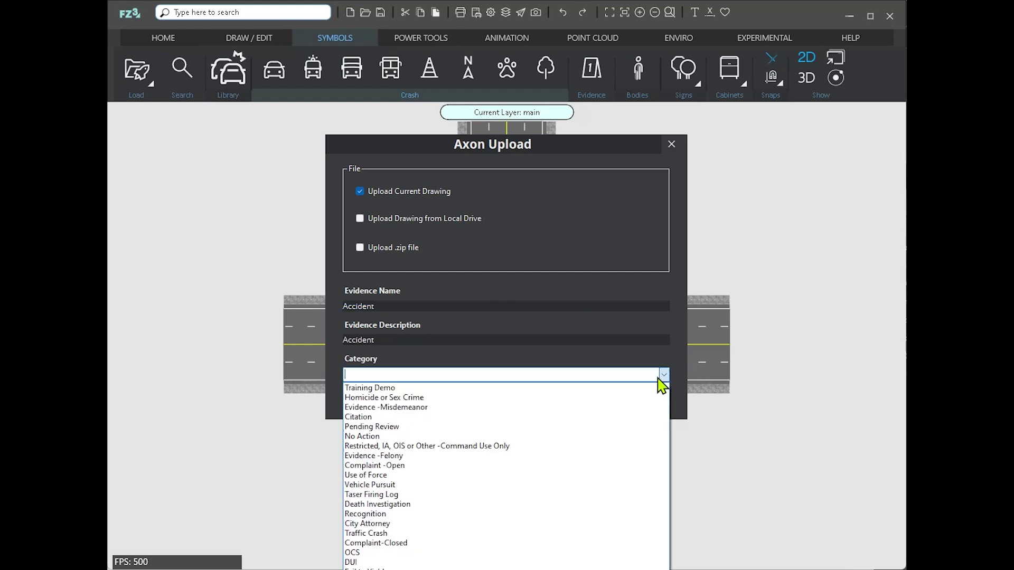
pyautogui.click(471, 389)
pyautogui.click(647, 401)
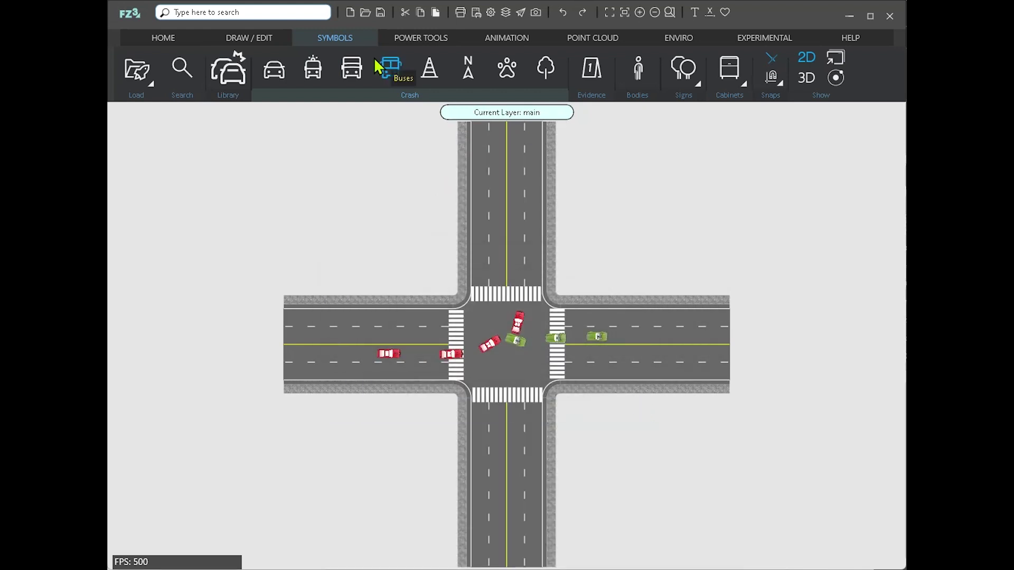
# - Download Accident.far from Axon and load it into a new drawing
pyautogui.click(349, 13)
pyautogui.click(130, 13)
pyautogui.click(139, 157)
pyautogui.click(221, 185)
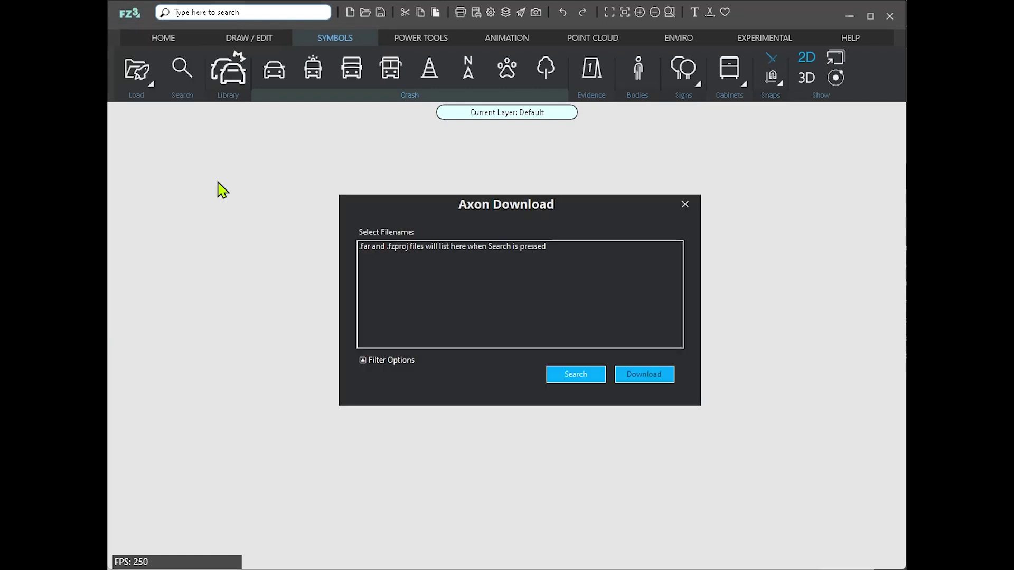
pyautogui.click(644, 374)
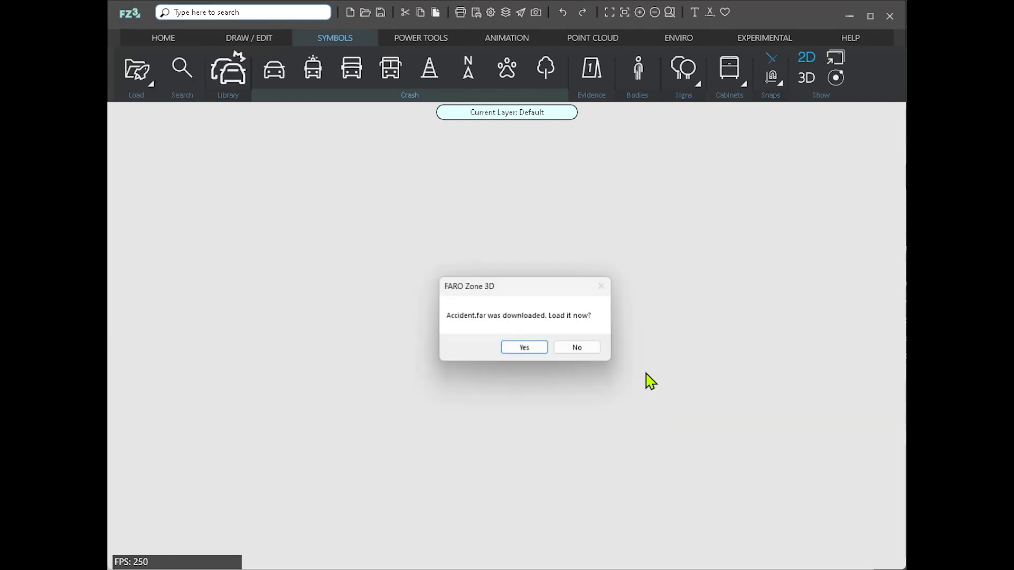
pyautogui.click(522, 346)
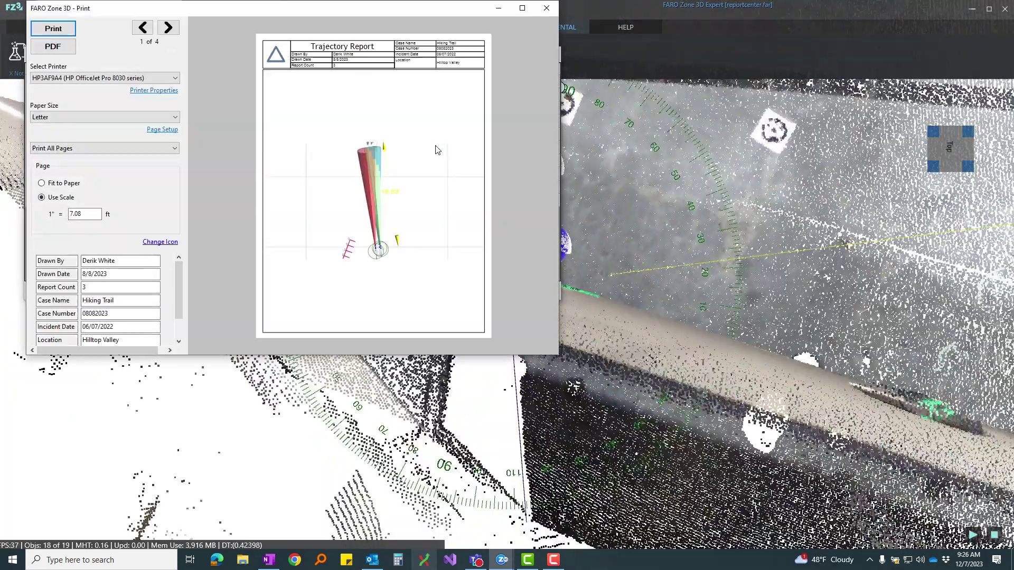
# - Page through the Blood Spatter Report print preview
pyautogui.click(168, 28)
pyautogui.click(168, 27)
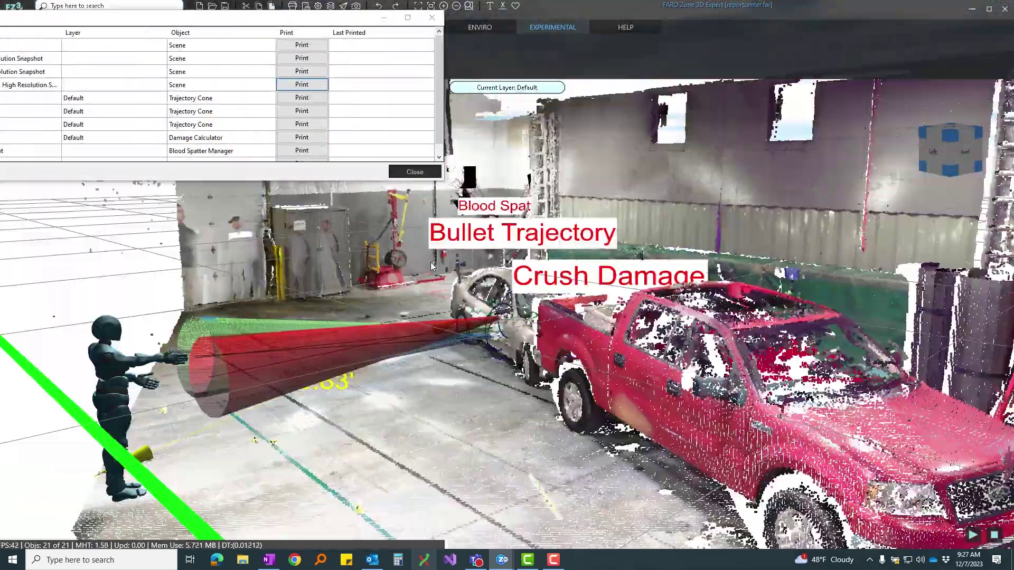
pyautogui.moveTo(240, 8); pyautogui.dragTo(346, 74)
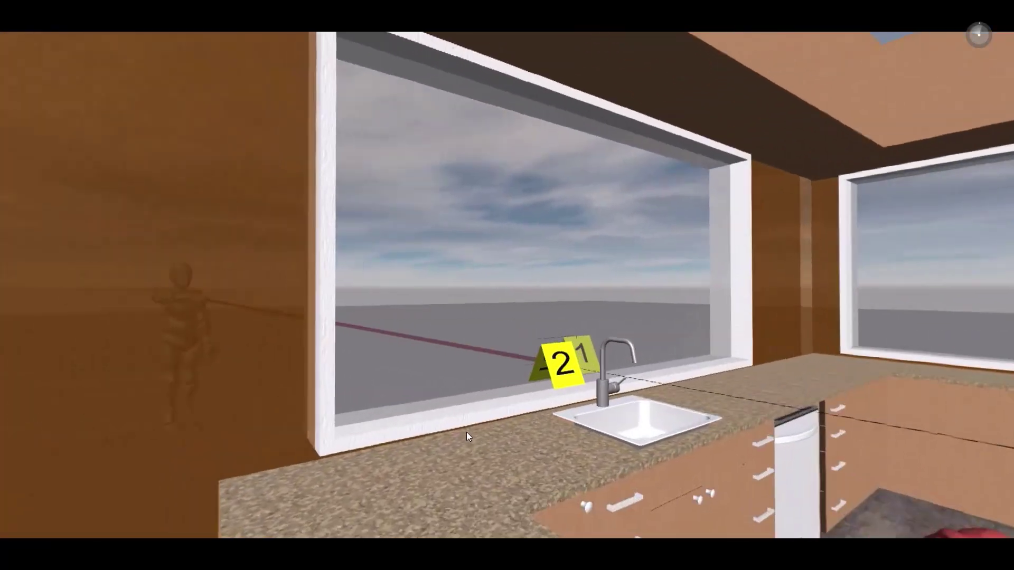
# - Pan the 360° view toward the figure lying on the floor
pyautogui.moveTo(467, 432); pyautogui.dragTo(361, 344)
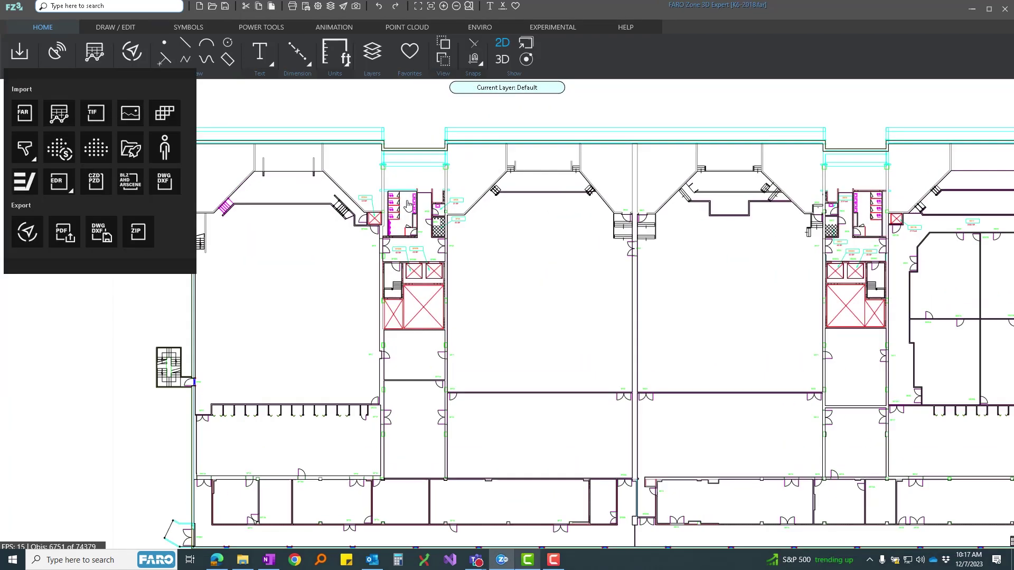
# - Zoom into the floor plan's rooms, then fly through the stadium cloud toward the plaza statue
pyautogui.scroll(5, 428, 237)
pyautogui.scroll(5, 423, 237)
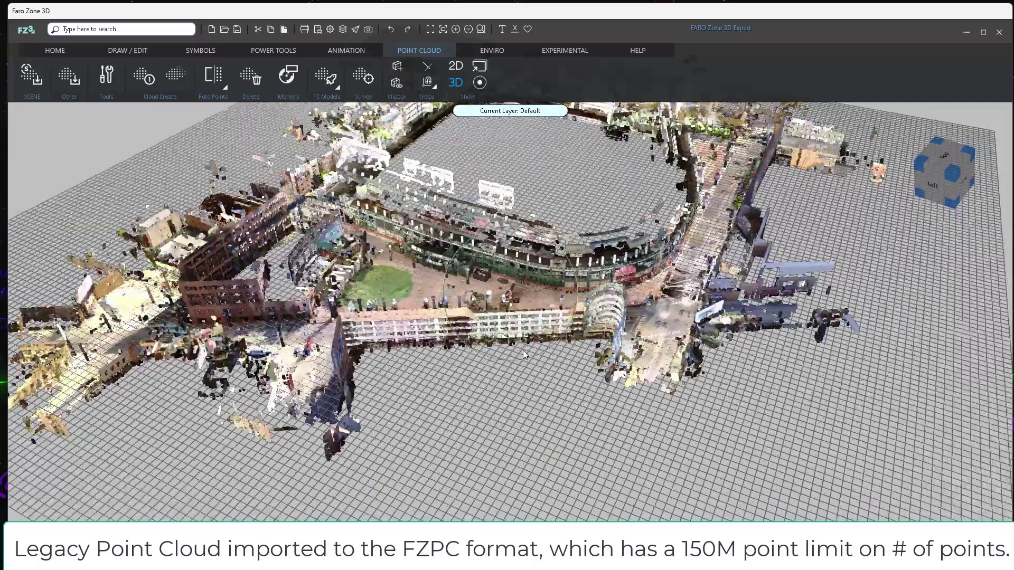
pyautogui.scroll(10, 525, 355)
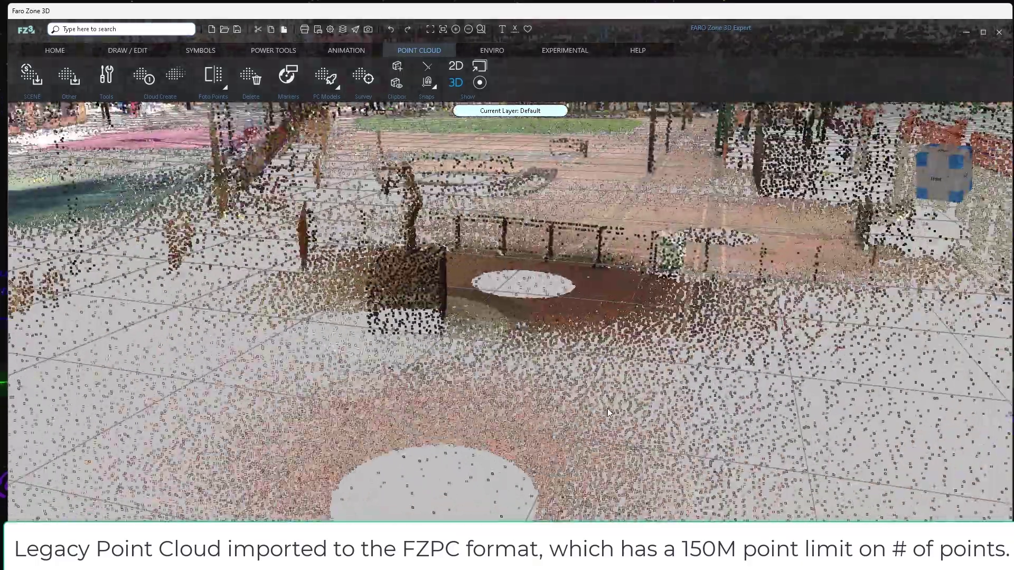
pyautogui.scroll(8, 407, 386)
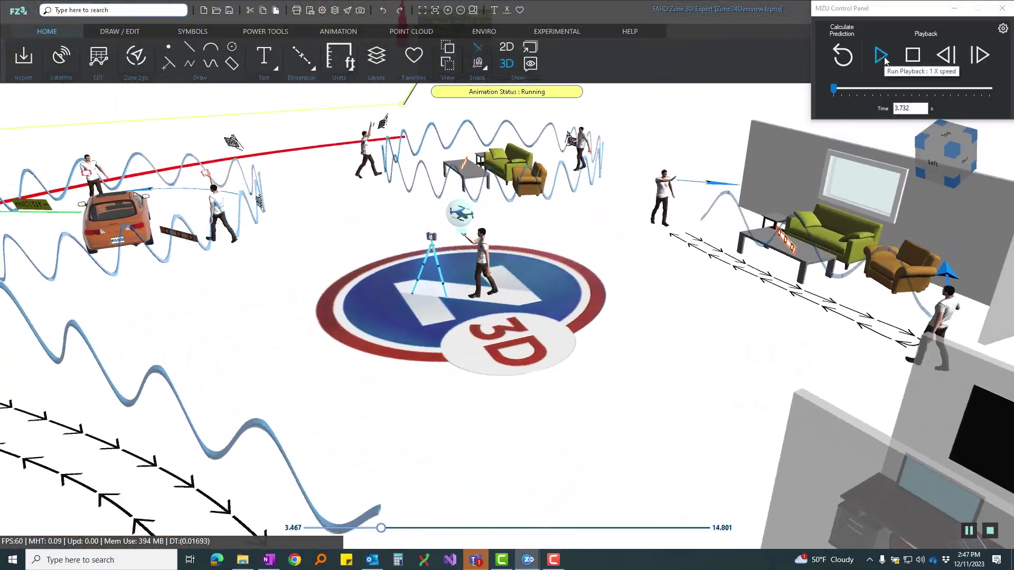
# - Play the crash prediction until the cars collide, then close the MZU Control Panel
pyautogui.click(881, 55)
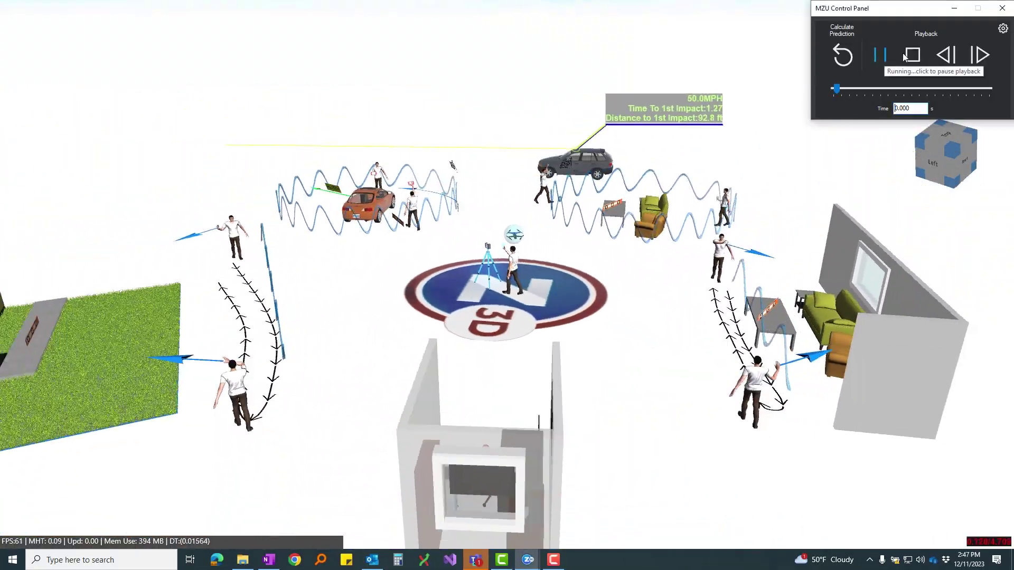
pyautogui.click(956, 8)
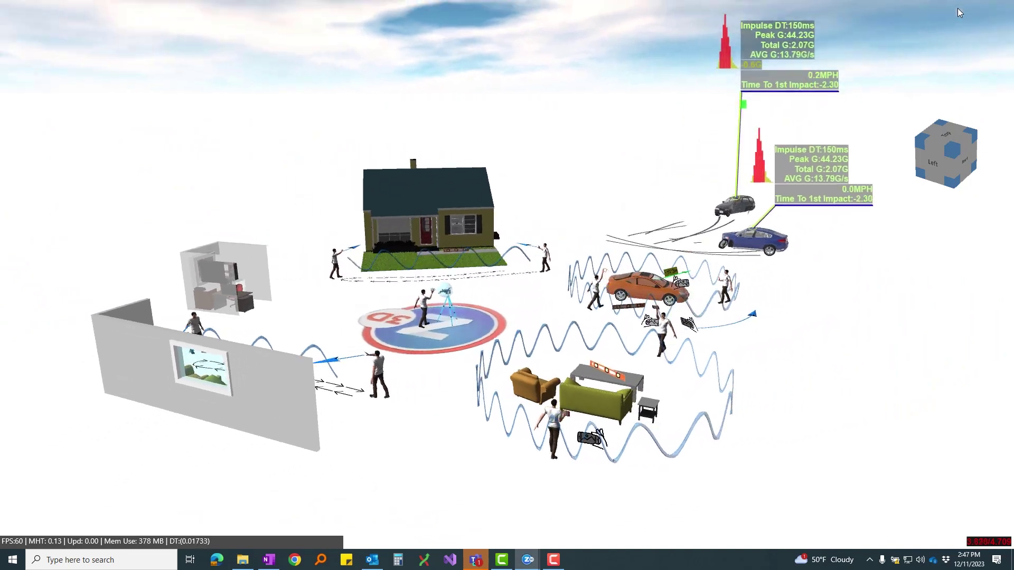